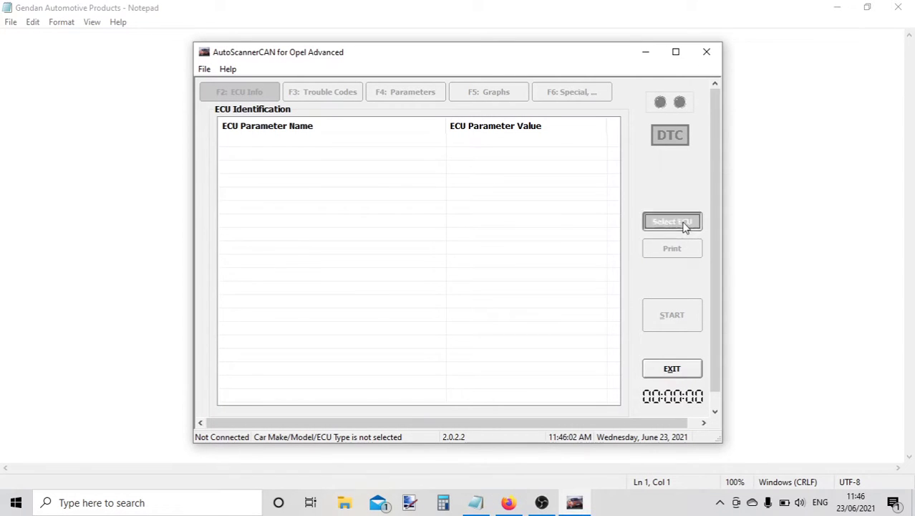
Select the 1.6 [B16DTH] (LVL) engine management module for the 2014 Astra-J and connect to it
{"action": "left_click", "coordinate": [685, 223]}
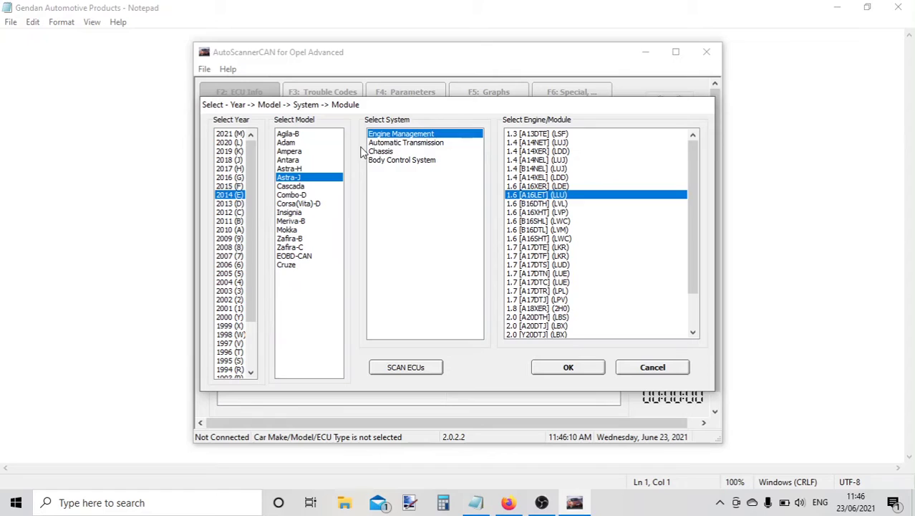
{"action": "left_click", "coordinate": [514, 203]}
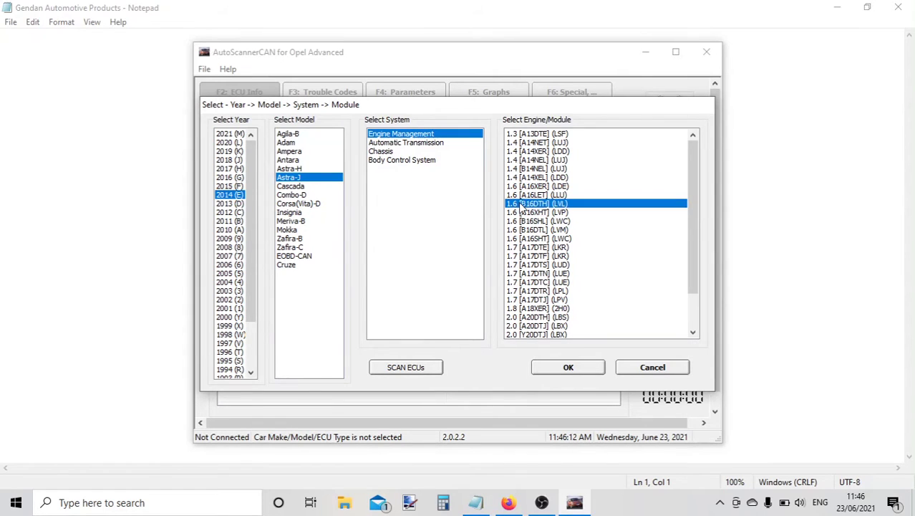
{"action": "left_click", "coordinate": [580, 368]}
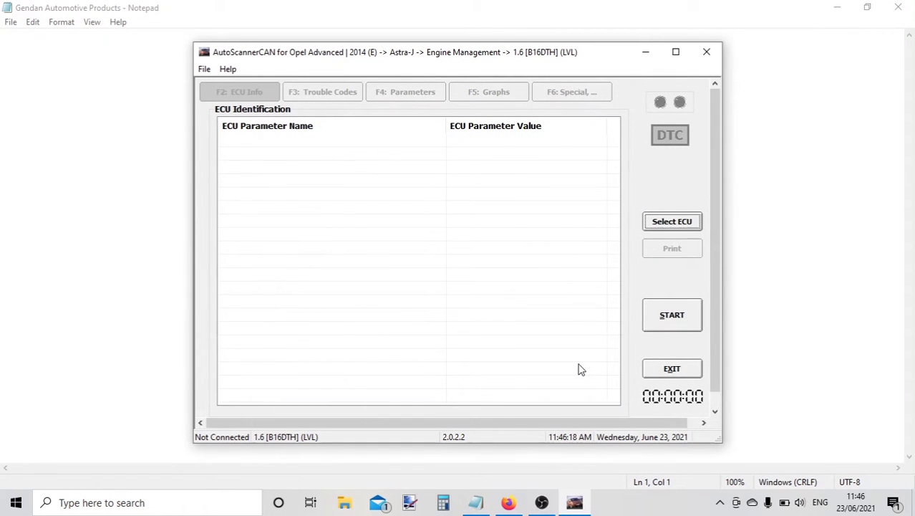
{"action": "left_click", "coordinate": [671, 319]}
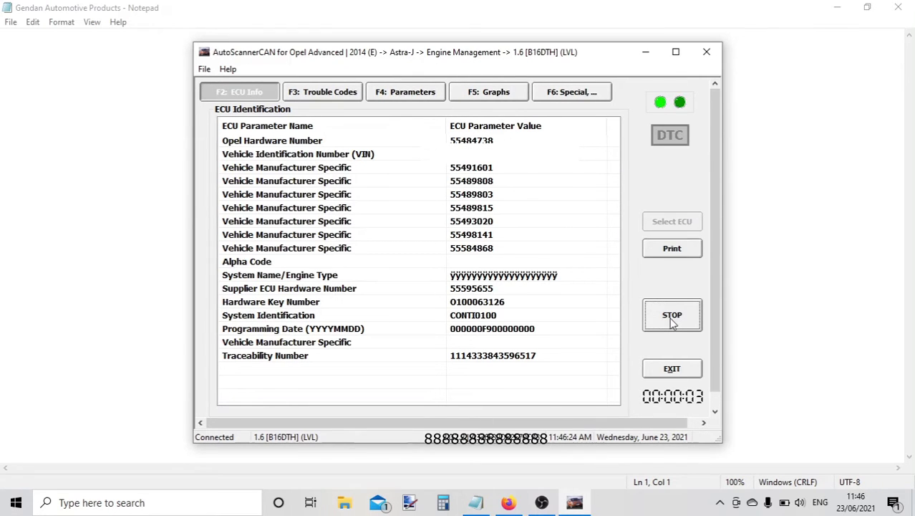
Examine the engine module's trouble codes, live parameters, graphs and special functions, ending with disconnecting from it
{"action": "left_click", "coordinate": [327, 96]}
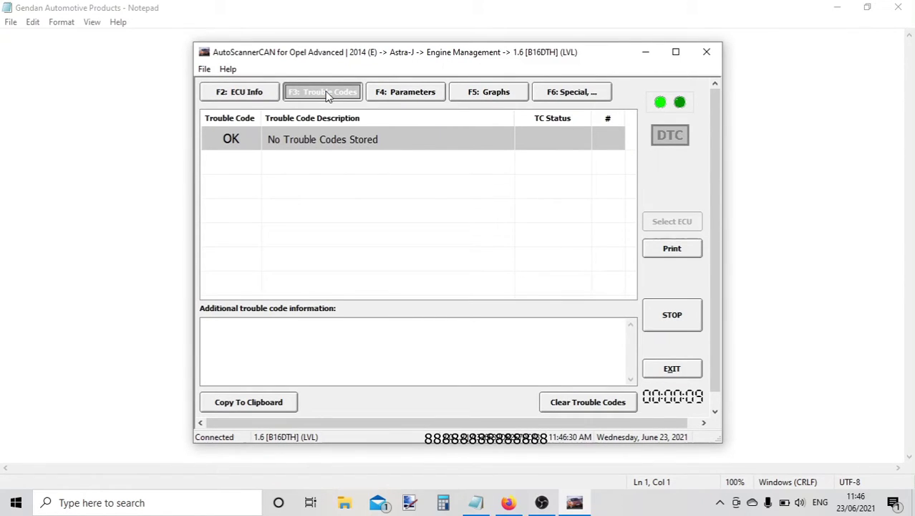
{"action": "left_click", "coordinate": [404, 93]}
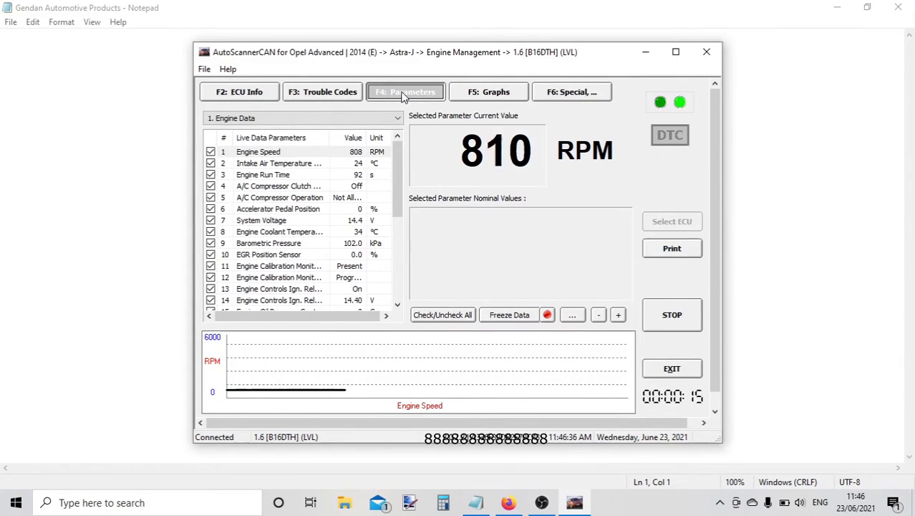
{"action": "left_click", "coordinate": [507, 91]}
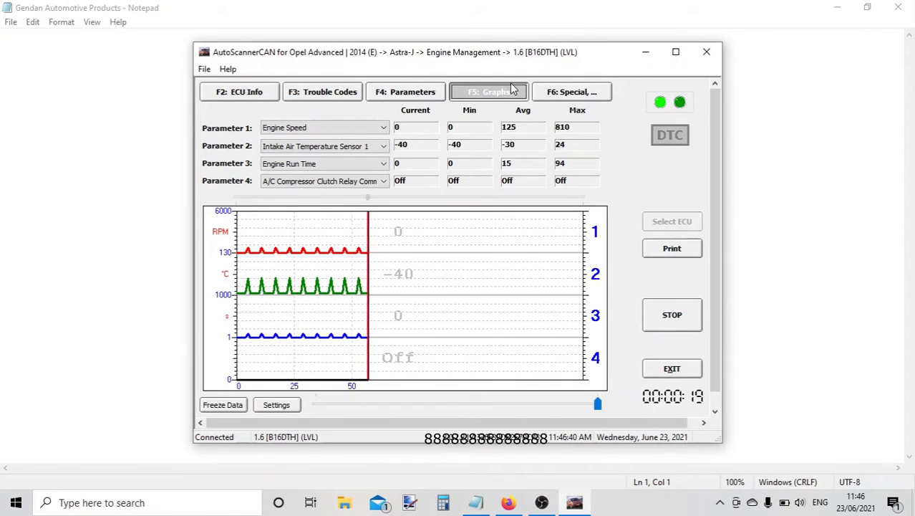
{"action": "left_click", "coordinate": [557, 93]}
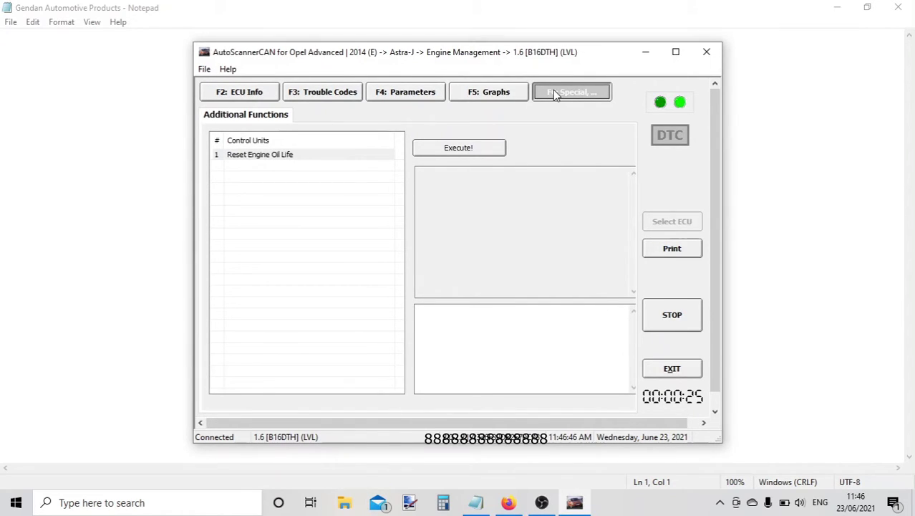
{"action": "left_click", "coordinate": [672, 317]}
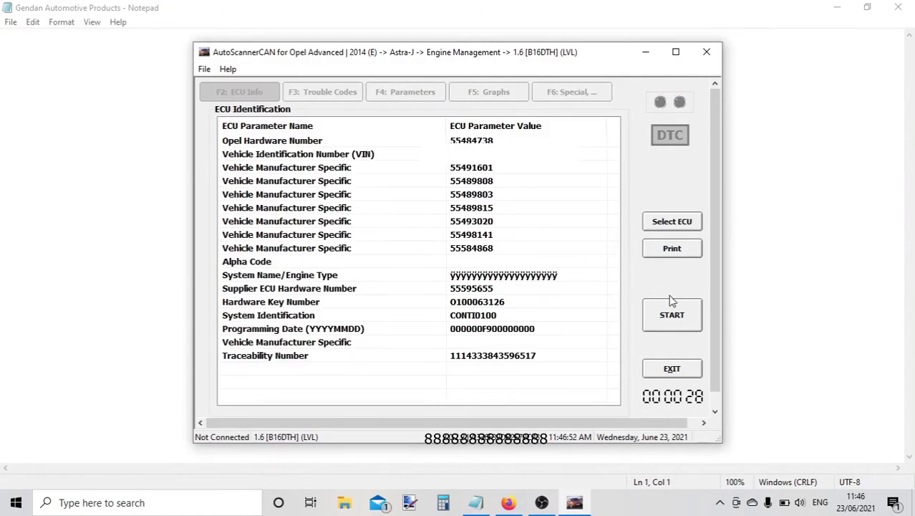
Look through the modules offered for the Astra-J's Automatic Transmission and Chassis systems
{"action": "left_click", "coordinate": [669, 222]}
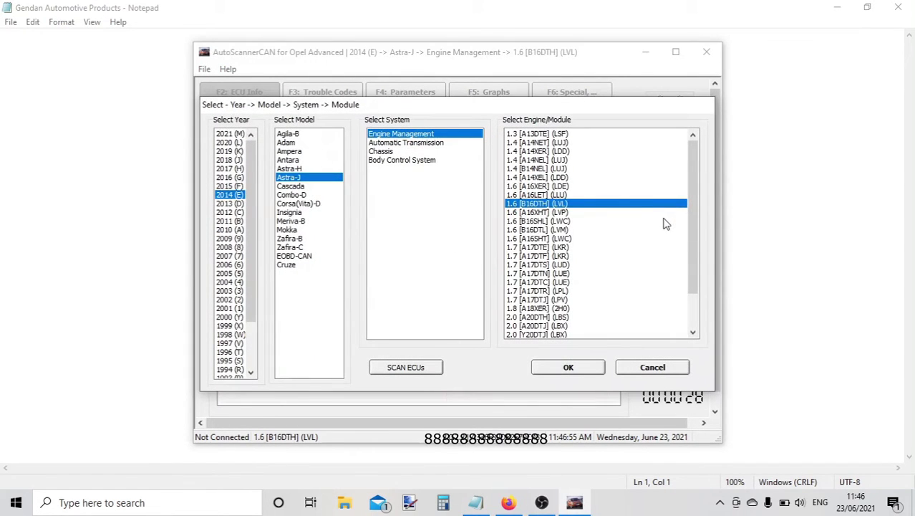
{"action": "left_click", "coordinate": [447, 143]}
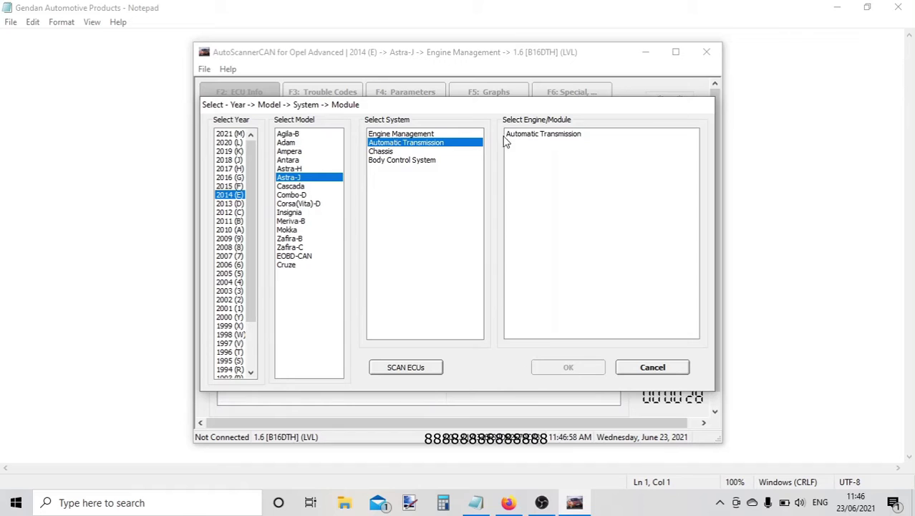
{"action": "left_click", "coordinate": [381, 153]}
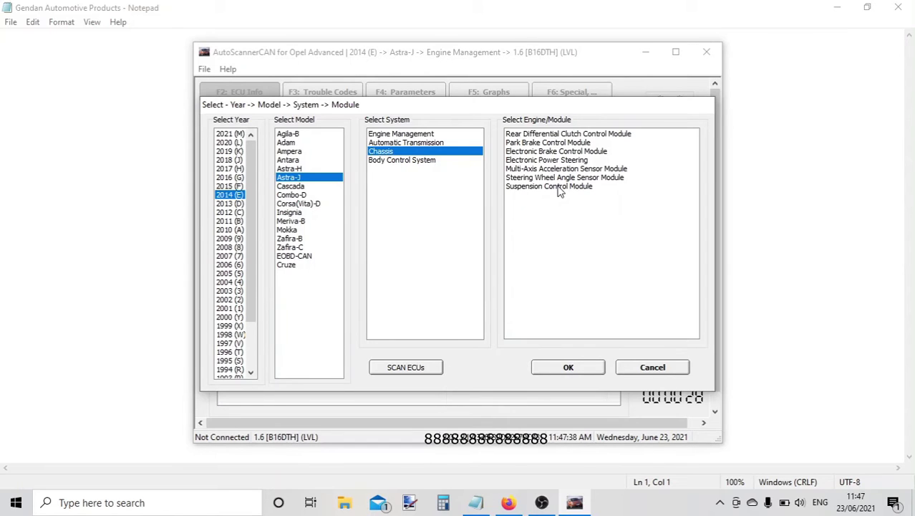
Choose the Body Control Module from the Body Control System and connect to it
{"action": "left_click", "coordinate": [412, 161]}
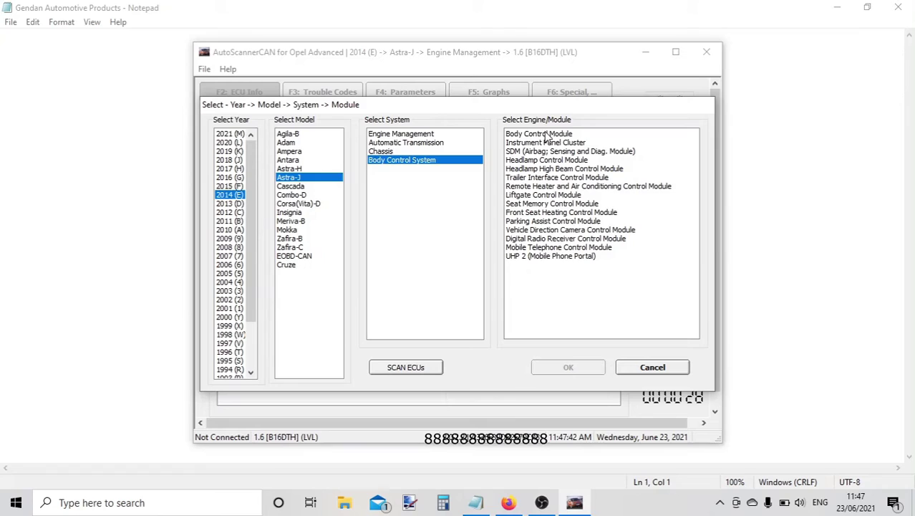
{"action": "left_click", "coordinate": [547, 134]}
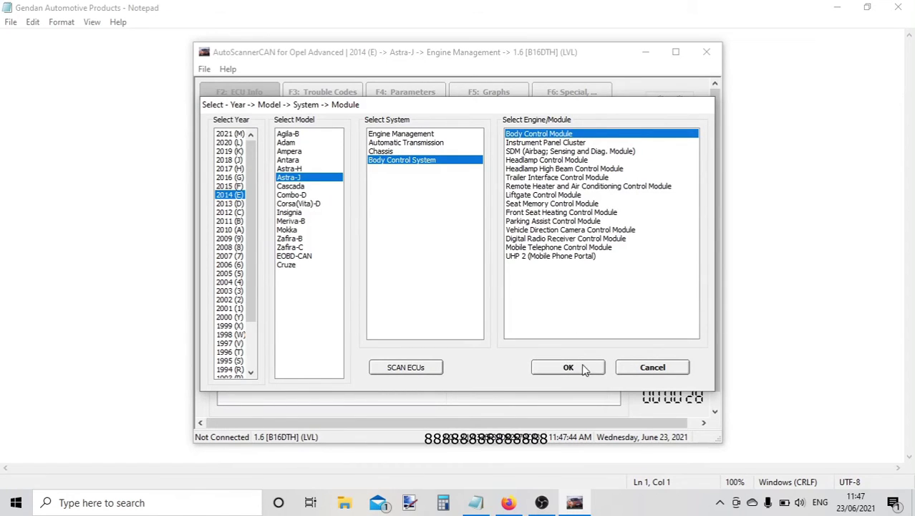
{"action": "left_click", "coordinate": [584, 369]}
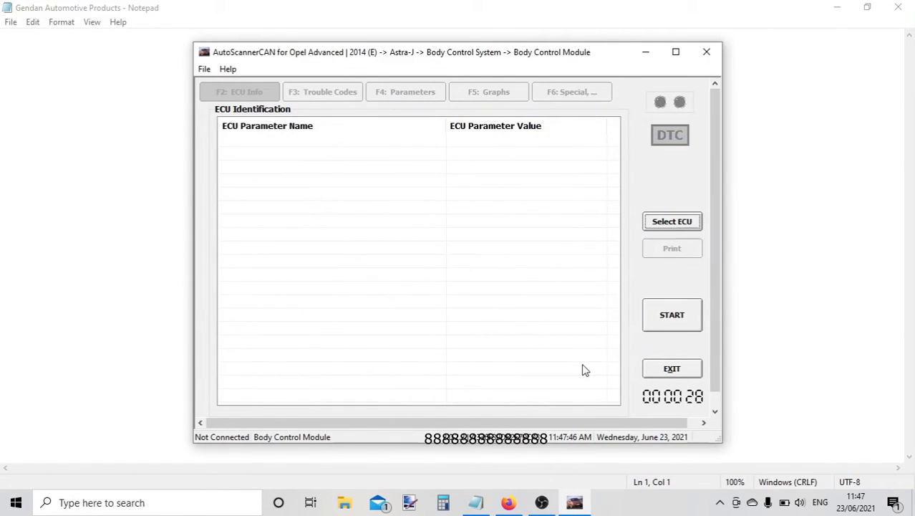
{"action": "left_click", "coordinate": [678, 322]}
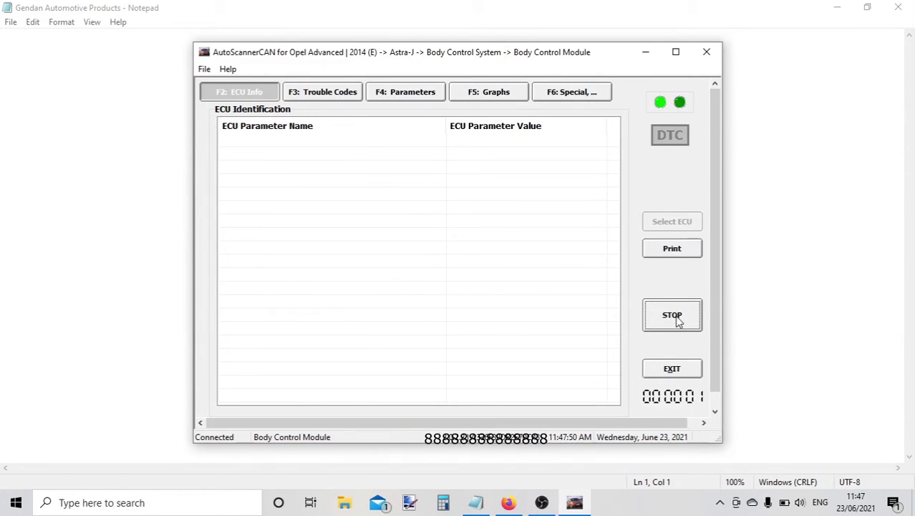
Examine the Body Control Module's trouble codes, live parameters, graphs and special functions, ending with disconnecting from it
{"action": "left_click", "coordinate": [317, 92]}
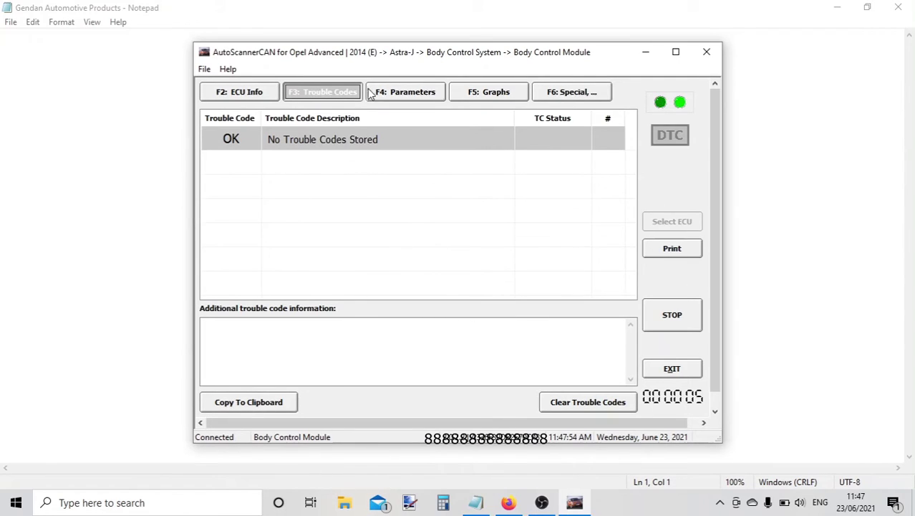
{"action": "left_click", "coordinate": [389, 93]}
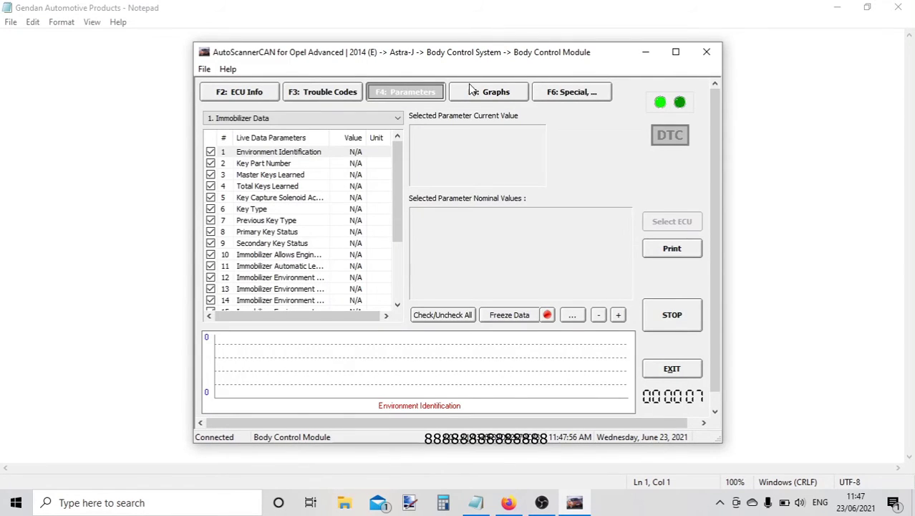
{"action": "left_click", "coordinate": [491, 93]}
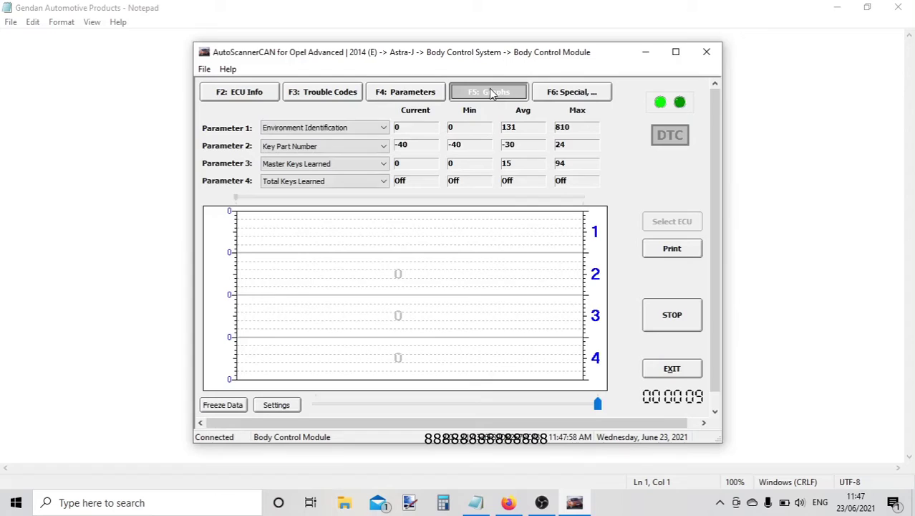
{"action": "left_click", "coordinate": [556, 94]}
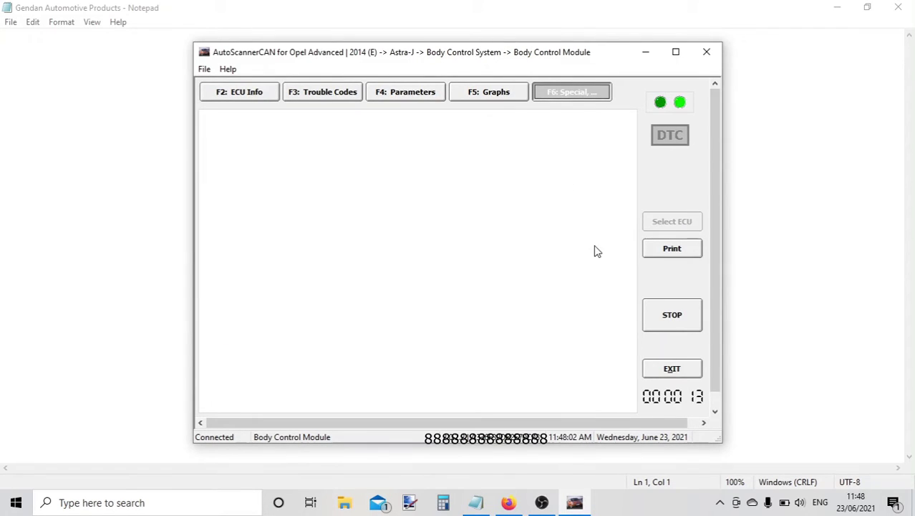
{"action": "left_click", "coordinate": [675, 317]}
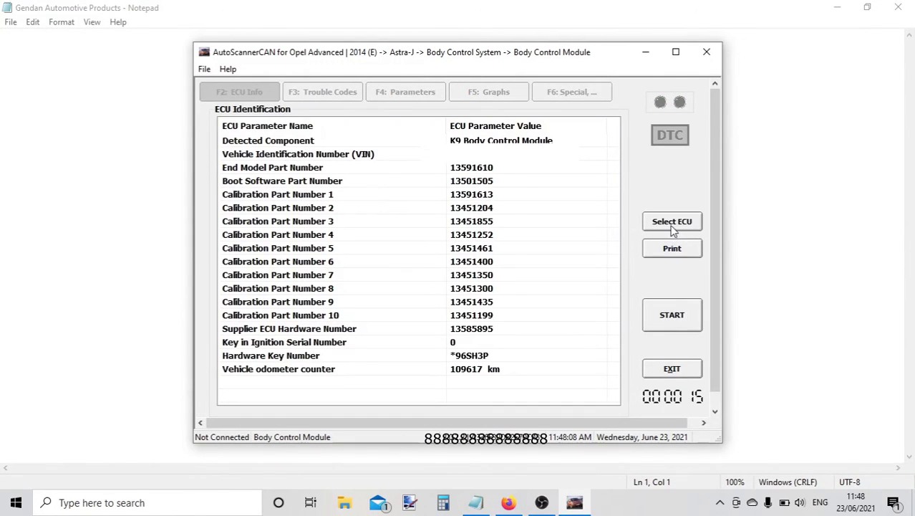
Switch the selected ECU to the Instrument Panel Cluster and connect to it
{"action": "left_click", "coordinate": [672, 226]}
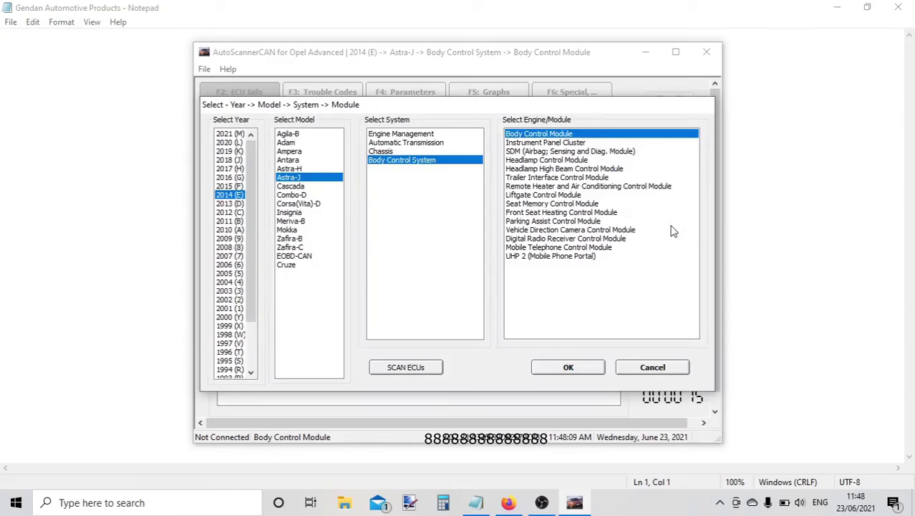
{"action": "left_click", "coordinate": [580, 143]}
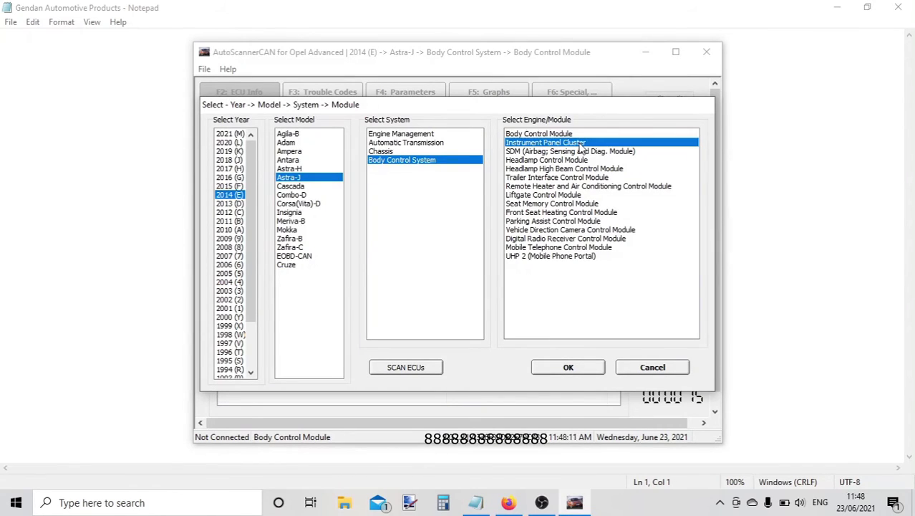
{"action": "left_click", "coordinate": [569, 366]}
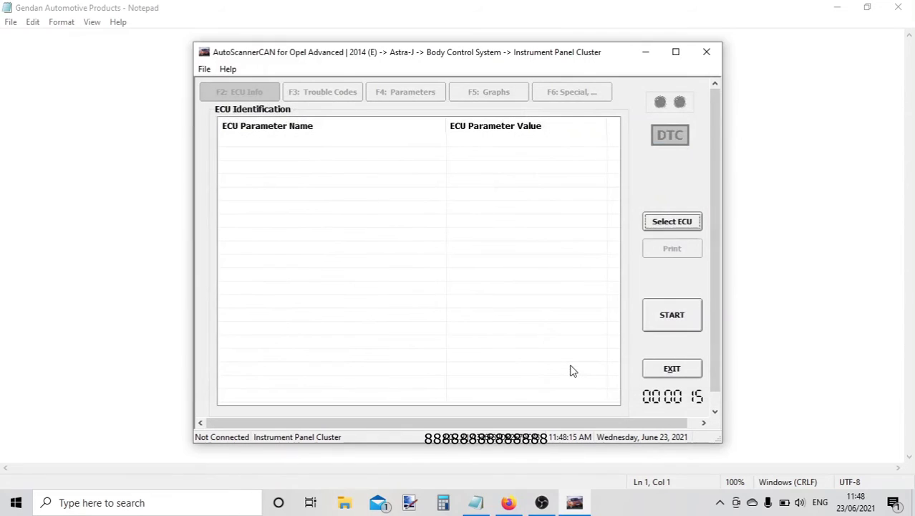
{"action": "left_click", "coordinate": [674, 316]}
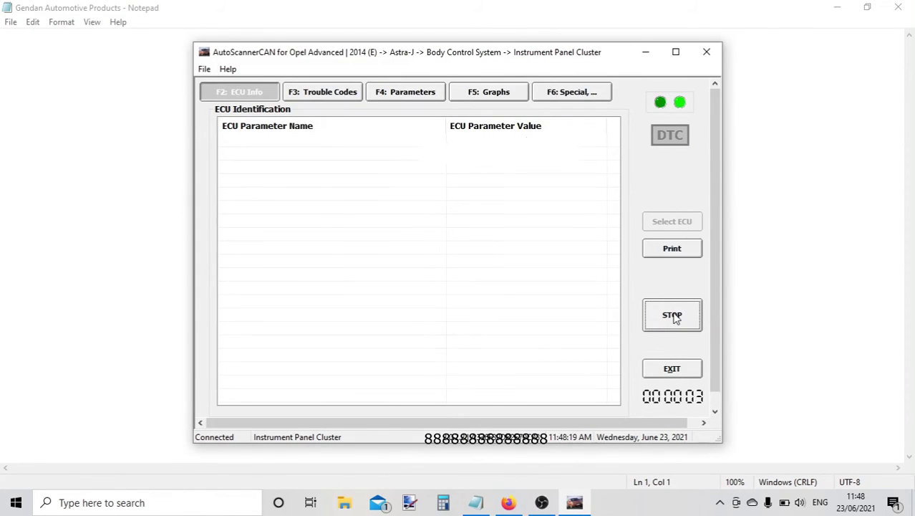
Examine the Instrument Panel Cluster's trouble codes, live parameters, graphs and special functions, ending with disconnecting from it
{"action": "left_click", "coordinate": [328, 95]}
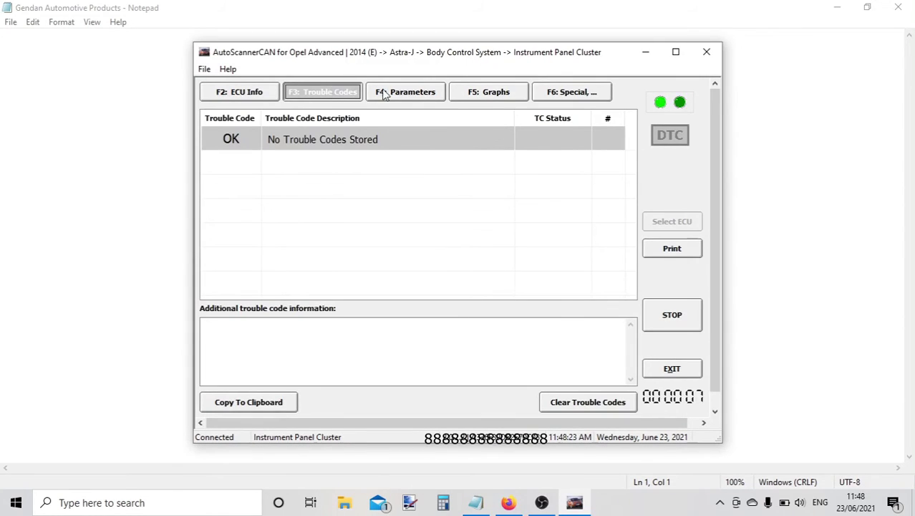
{"action": "left_click", "coordinate": [387, 94]}
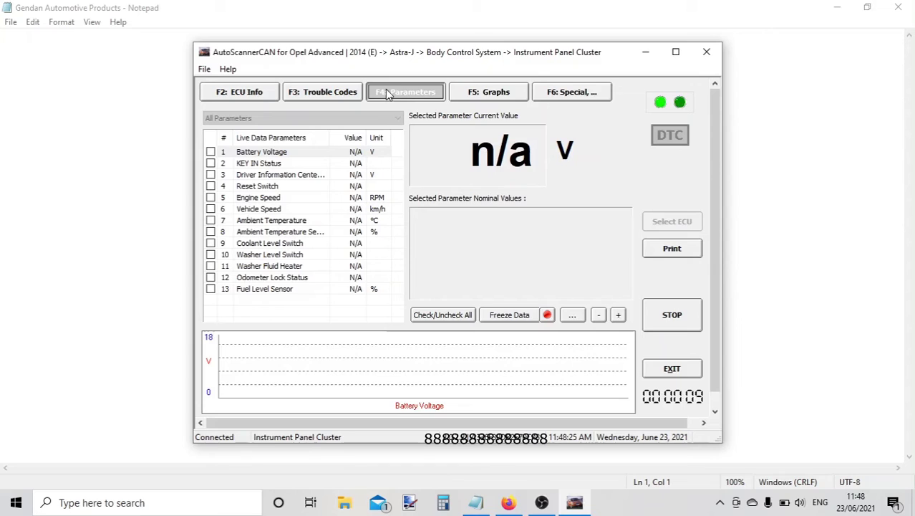
{"action": "left_click", "coordinate": [494, 93]}
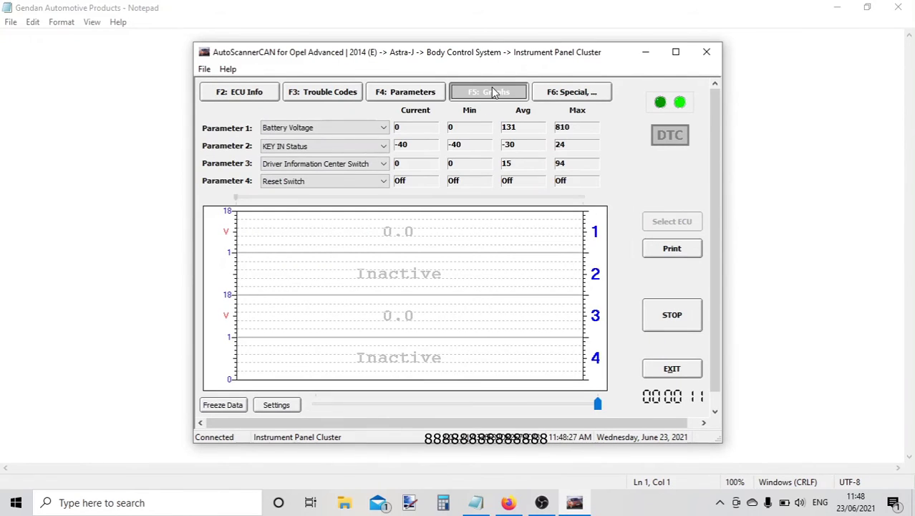
{"action": "left_click", "coordinate": [562, 95]}
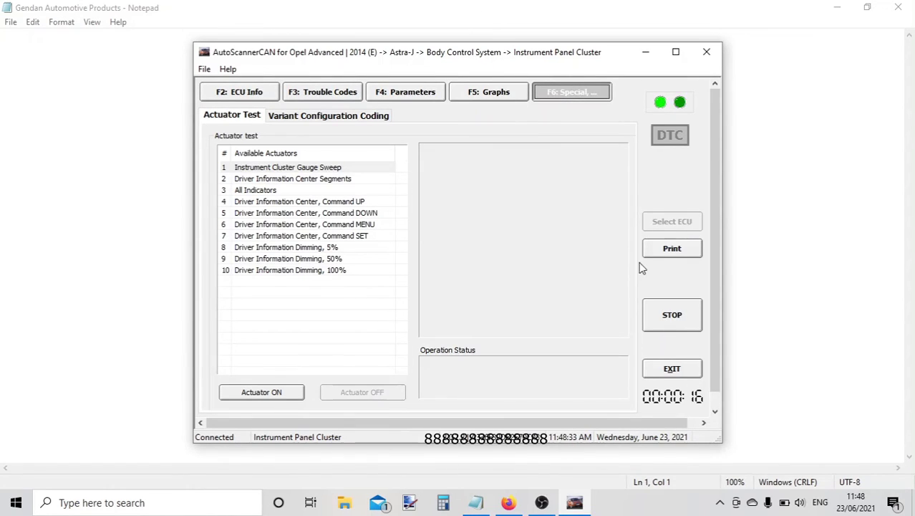
{"action": "left_click", "coordinate": [676, 313]}
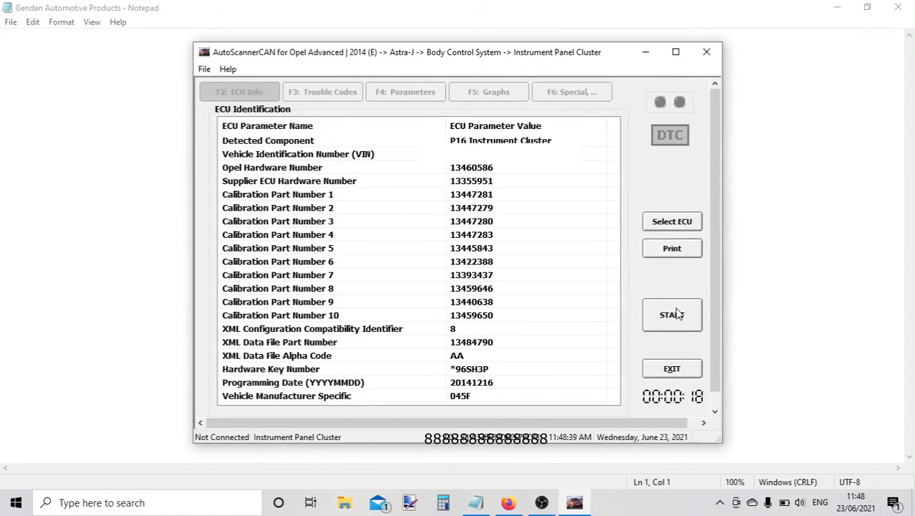
Switch the selected ECU to SDM (Airbag; Sensing and Diag. Module) and connect to it
{"action": "left_click", "coordinate": [671, 224]}
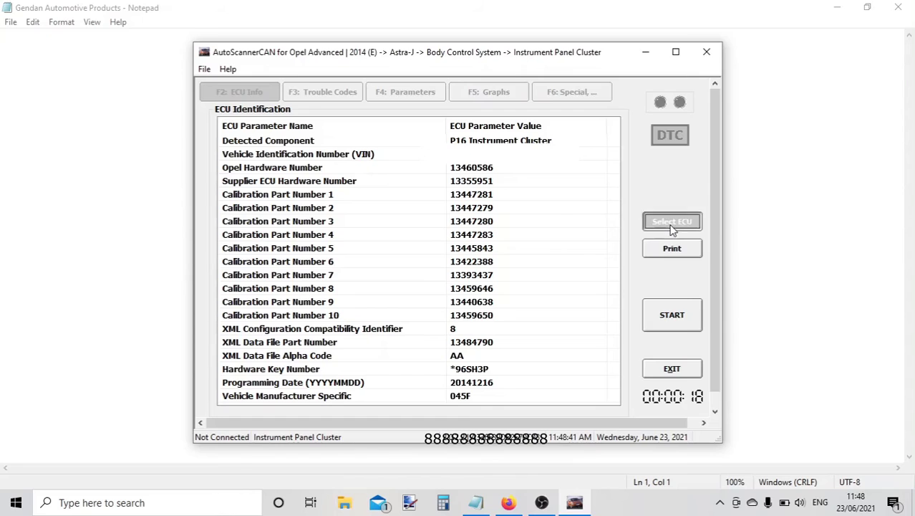
{"action": "left_click", "coordinate": [589, 151]}
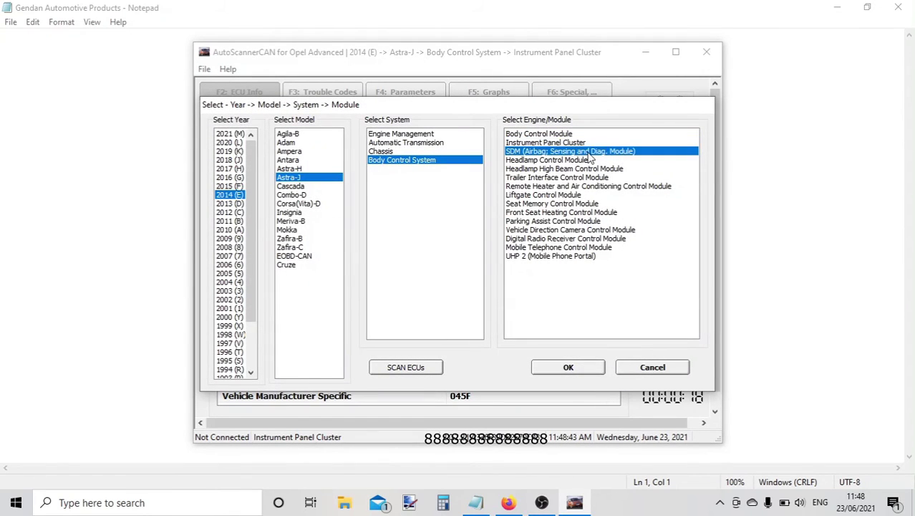
{"action": "left_click", "coordinate": [577, 367]}
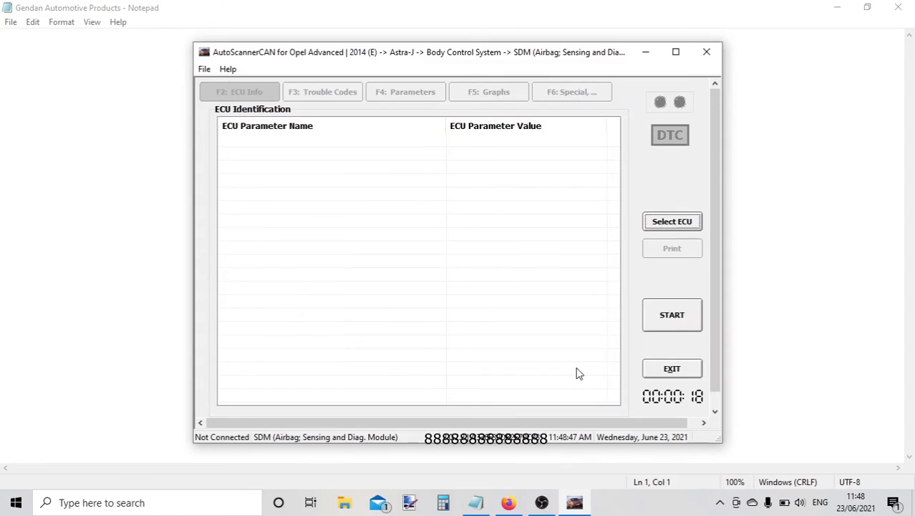
{"action": "left_click", "coordinate": [676, 320]}
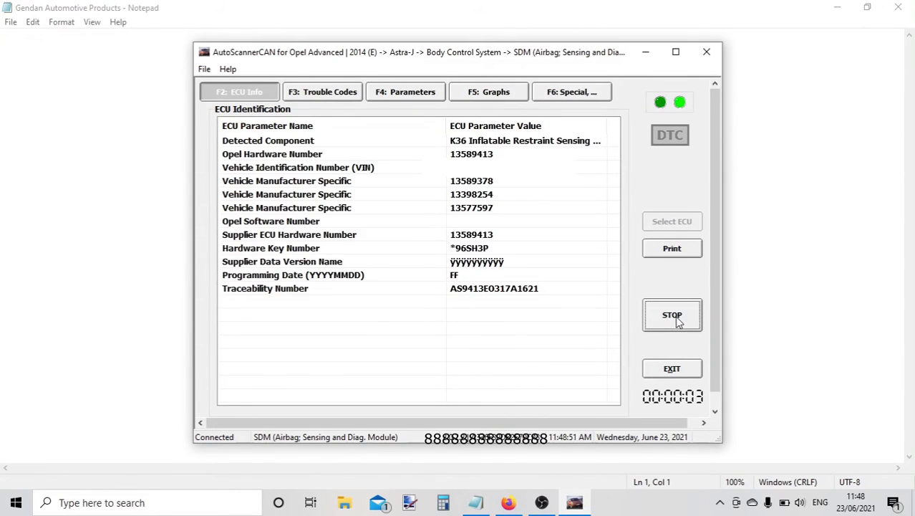
Examine the airbag SDM's trouble codes, live parameters, graphs and special functions, ending with disconnecting from it
{"action": "left_click", "coordinate": [319, 95]}
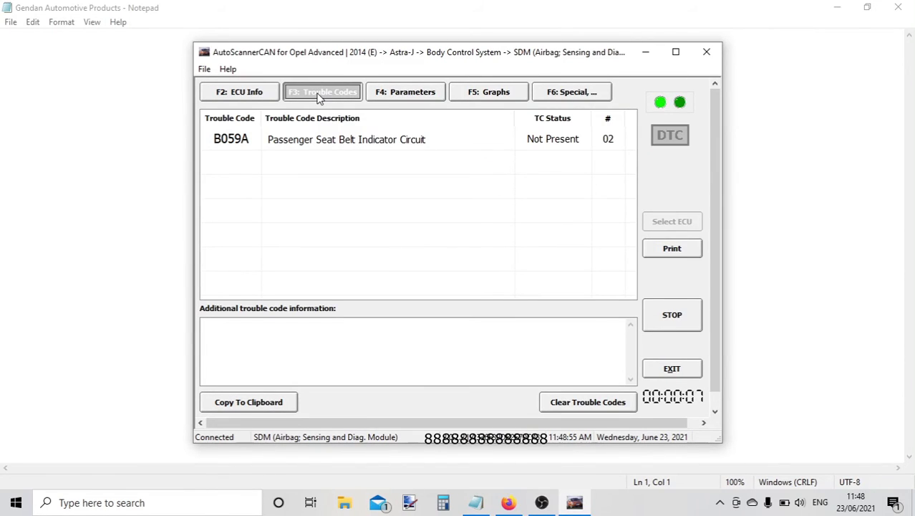
{"action": "left_click", "coordinate": [387, 91]}
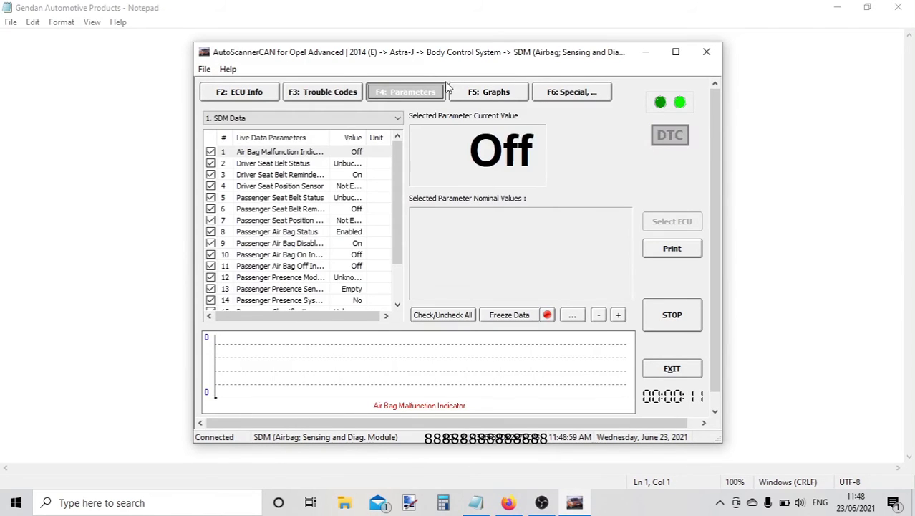
{"action": "left_click", "coordinate": [484, 91]}
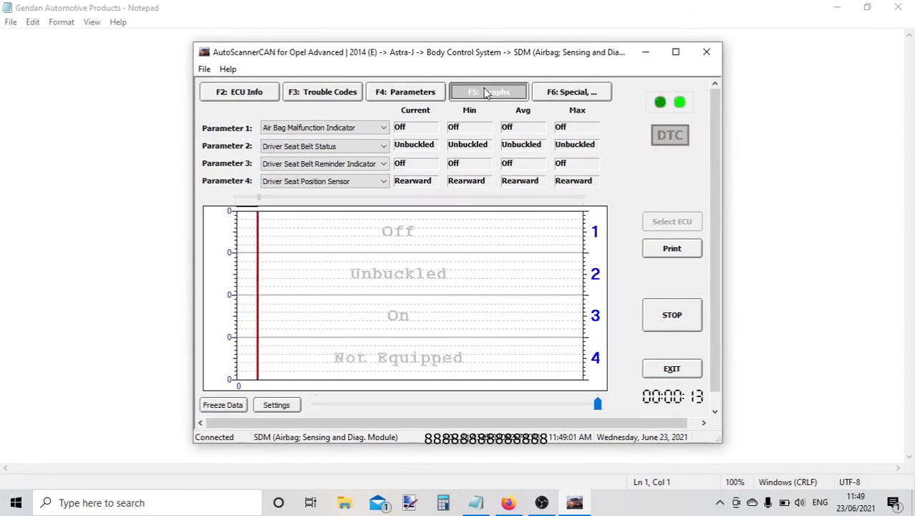
{"action": "left_click", "coordinate": [581, 91]}
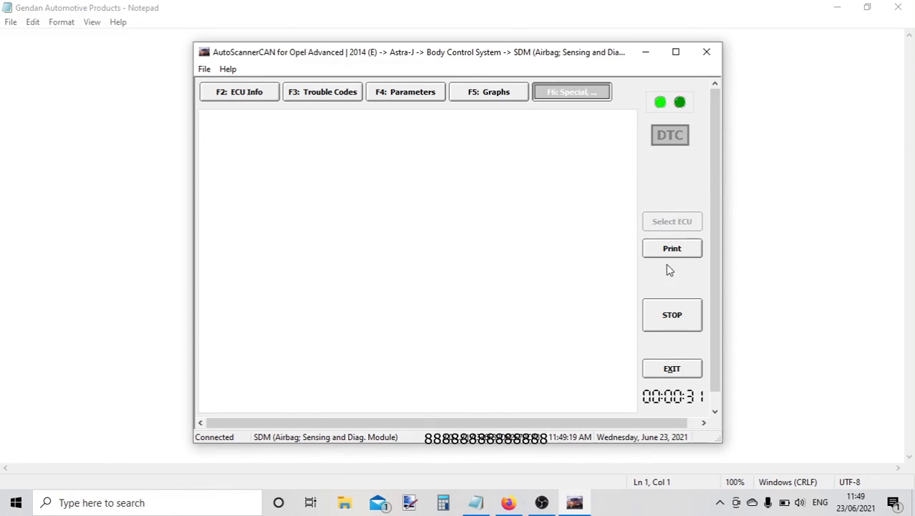
{"action": "left_click", "coordinate": [679, 309]}
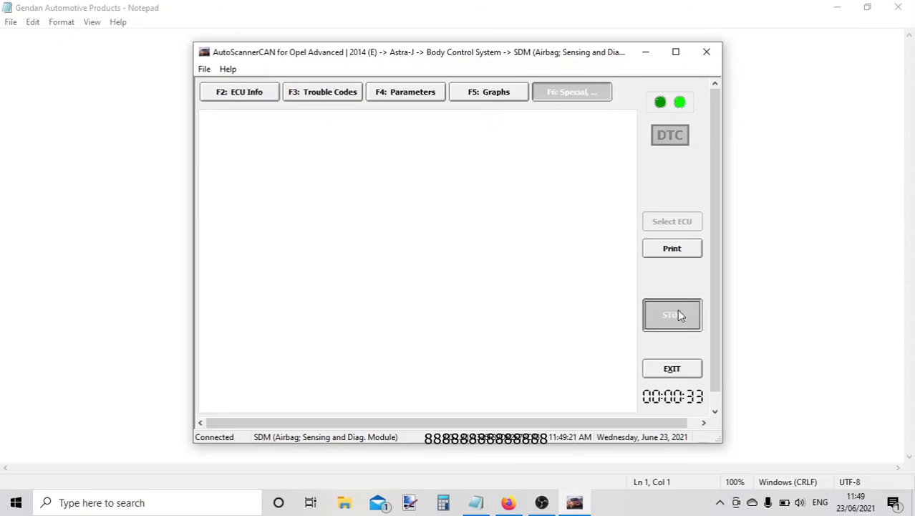